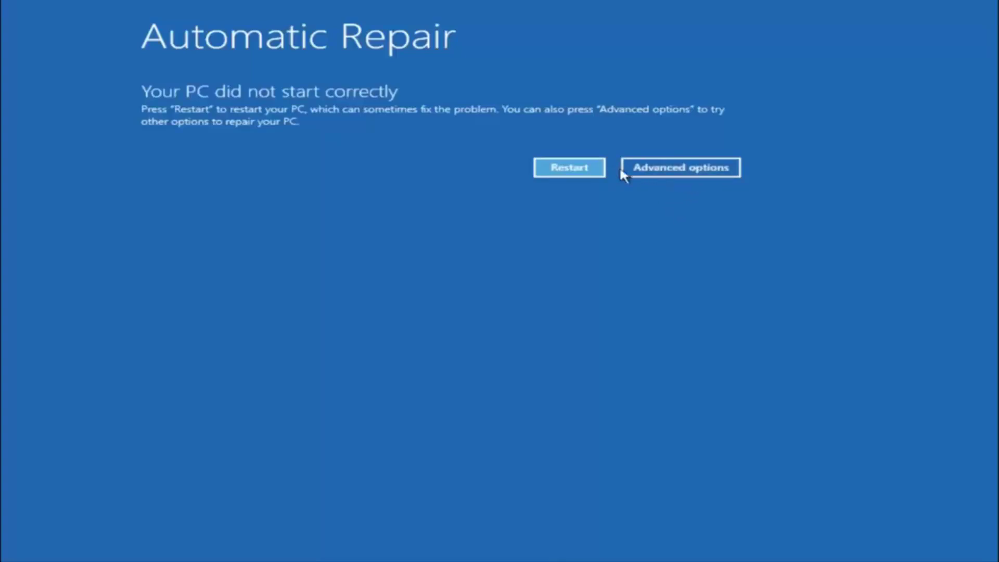
Step: Open System Restore from the advanced troubleshooting options of Automatic Repair
left_click(678, 166)
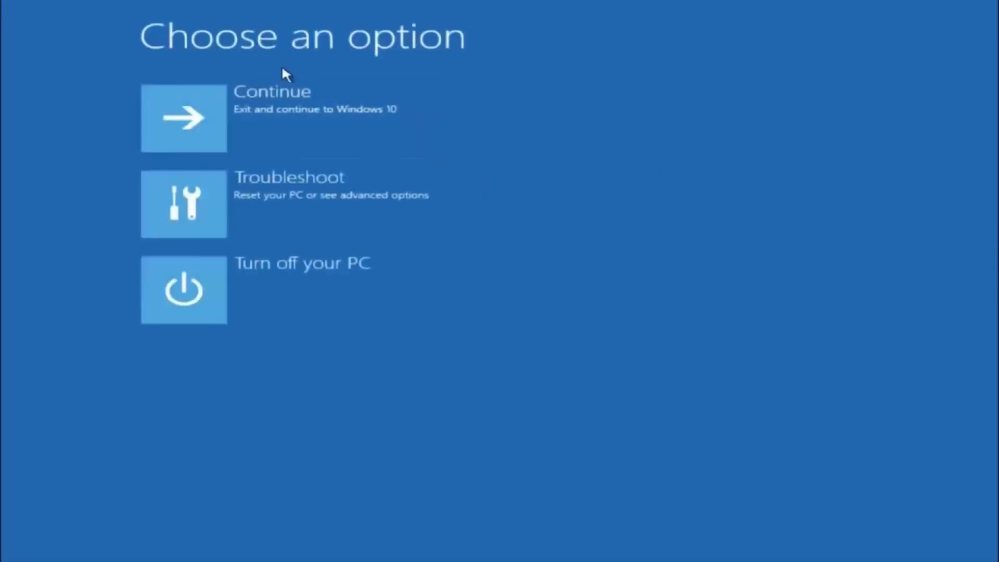
left_click(209, 198)
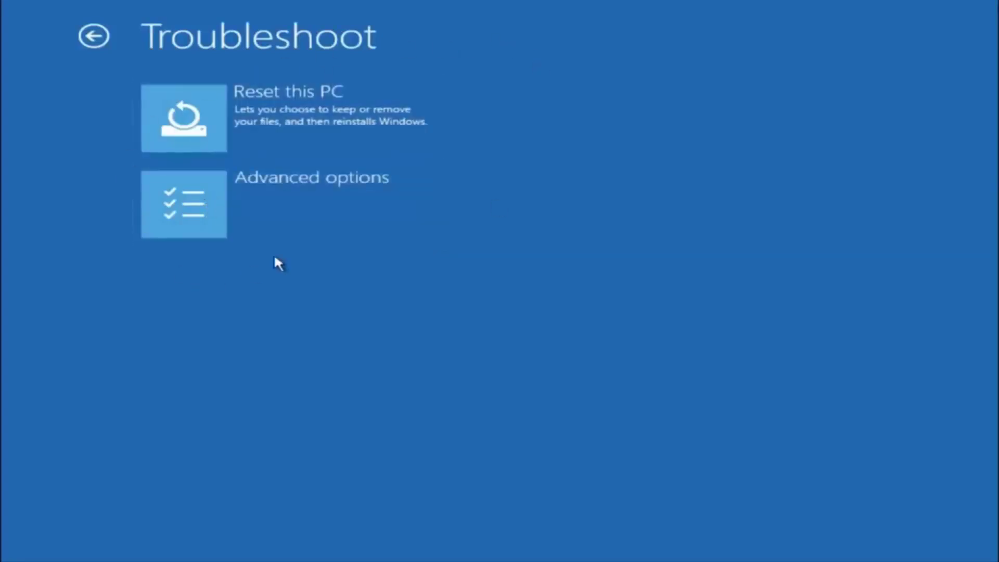
left_click(203, 211)
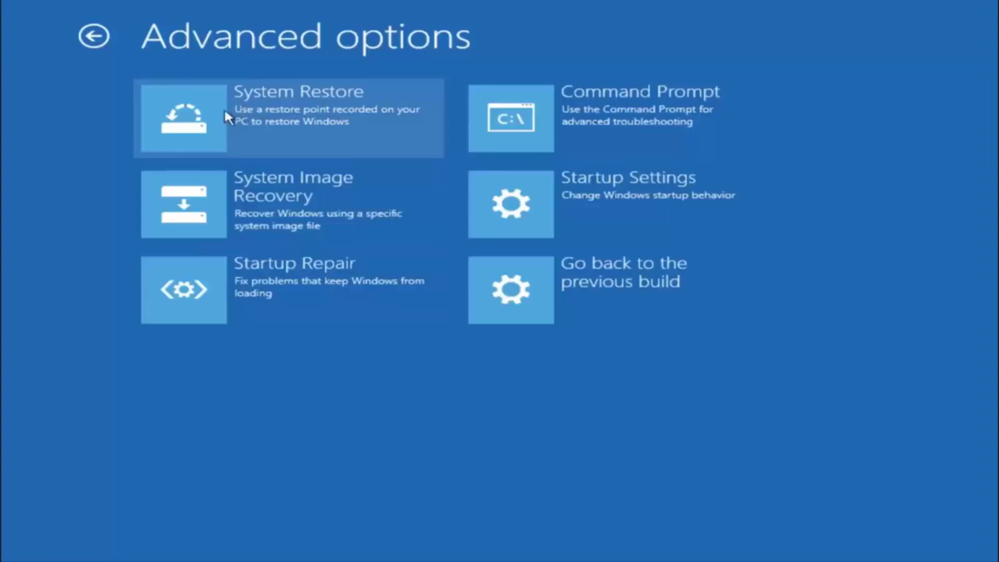
left_click(288, 119)
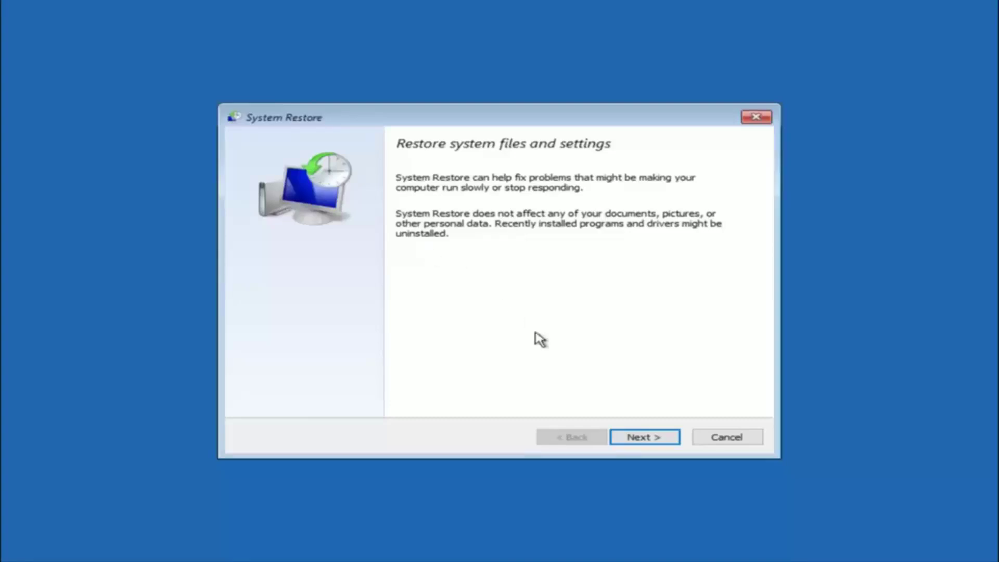
Step: Restore the computer to the manual "before update" restore point dated 10/5/2016 1:14:37 PM and restart it
left_click(617, 438)
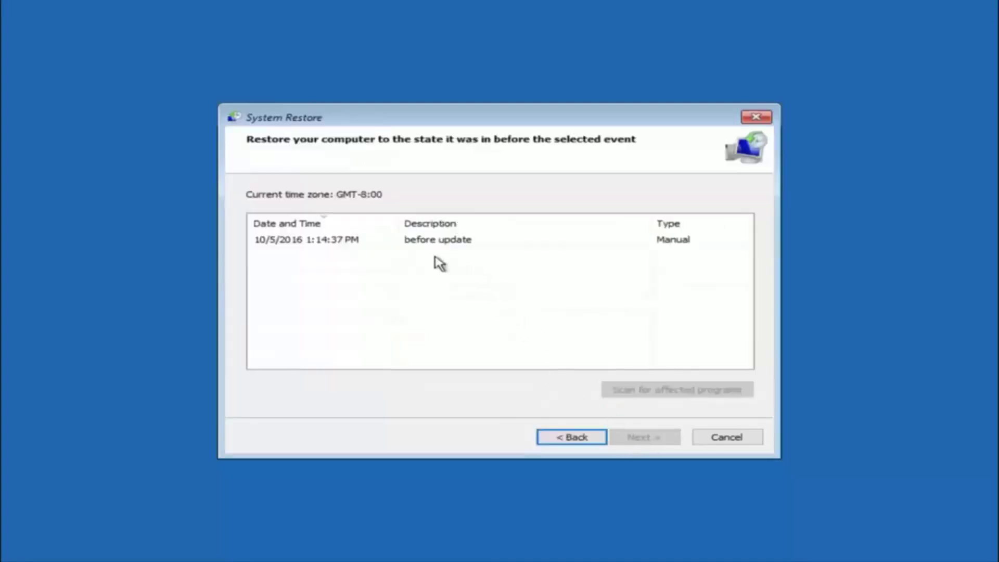
left_click(285, 246)
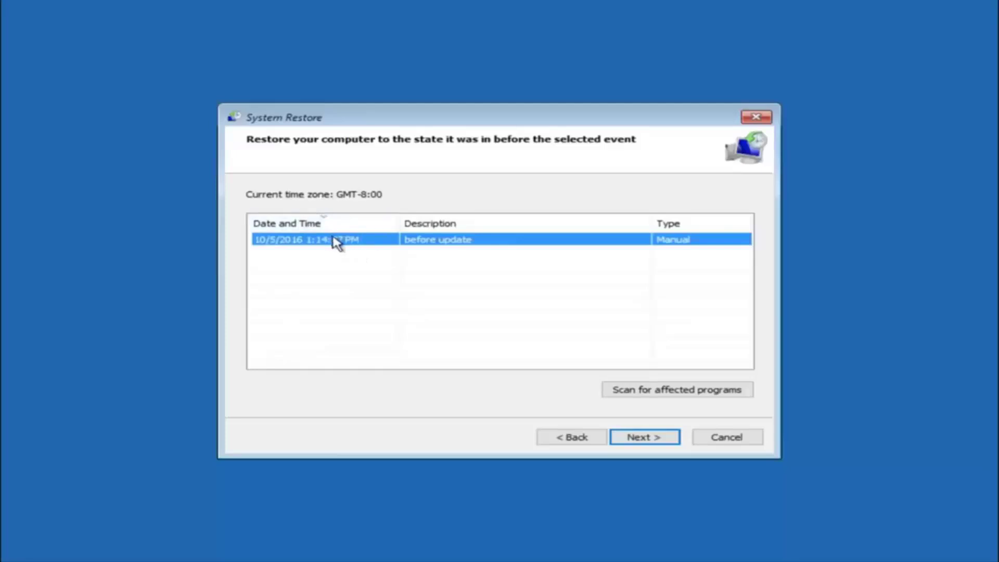
left_click(644, 443)
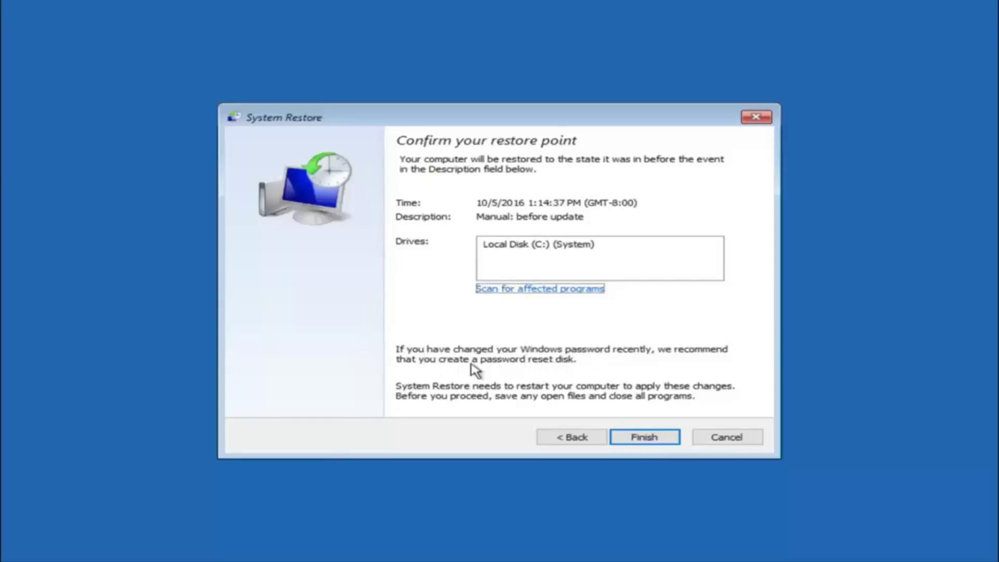
left_click(647, 442)
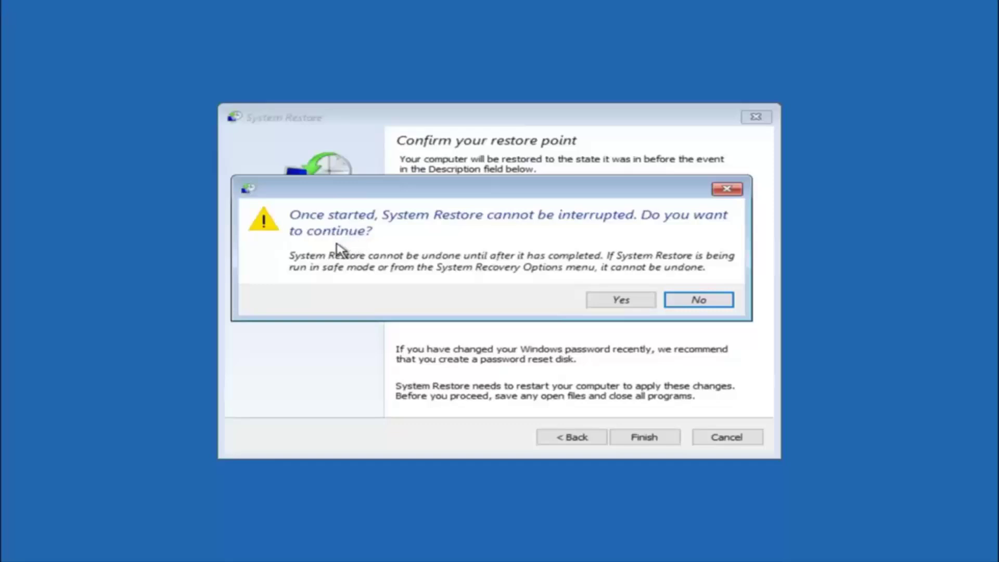
left_click(611, 302)
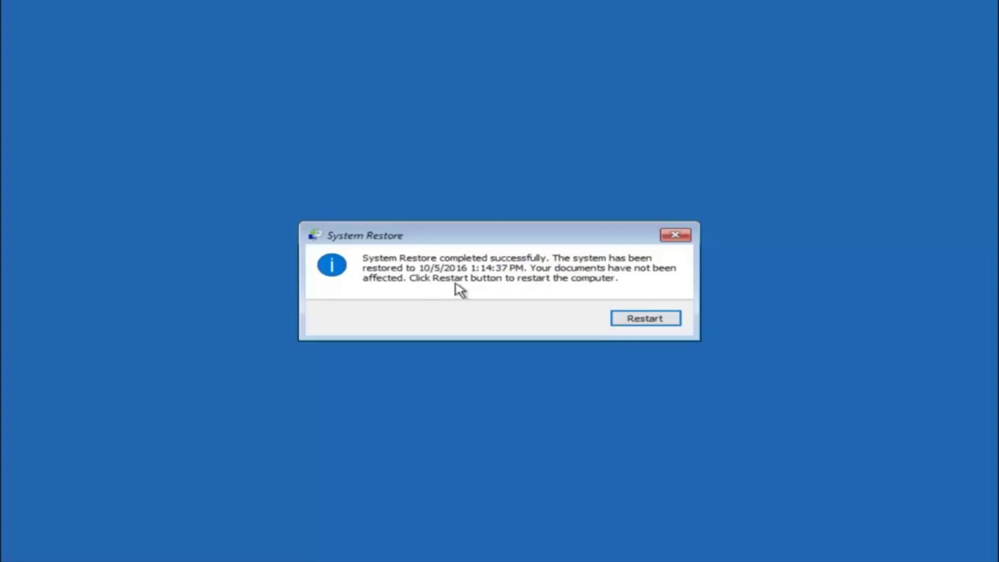
left_click(632, 319)
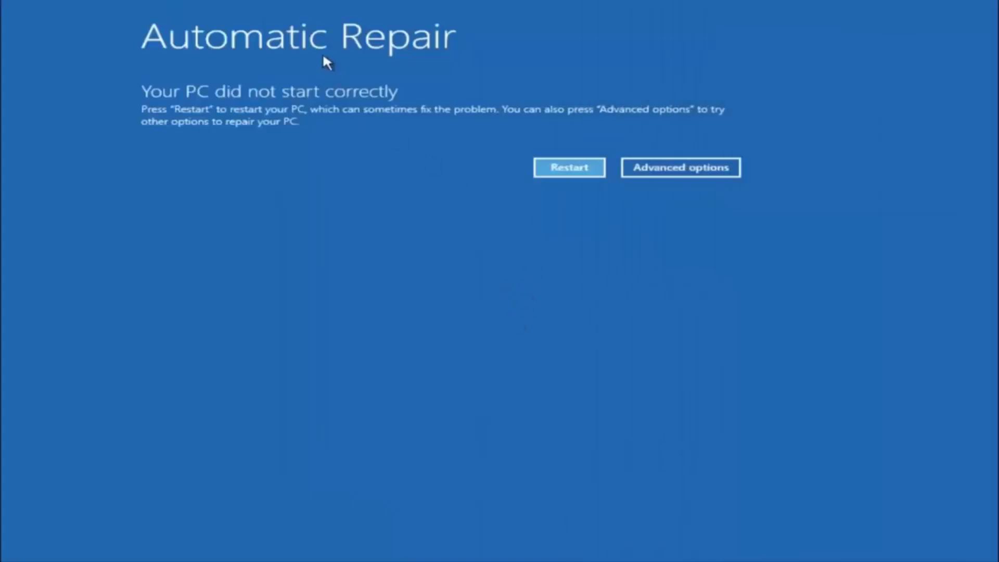
Step: Run Startup Repair from the advanced troubleshooting options of Automatic Repair
left_click(654, 169)
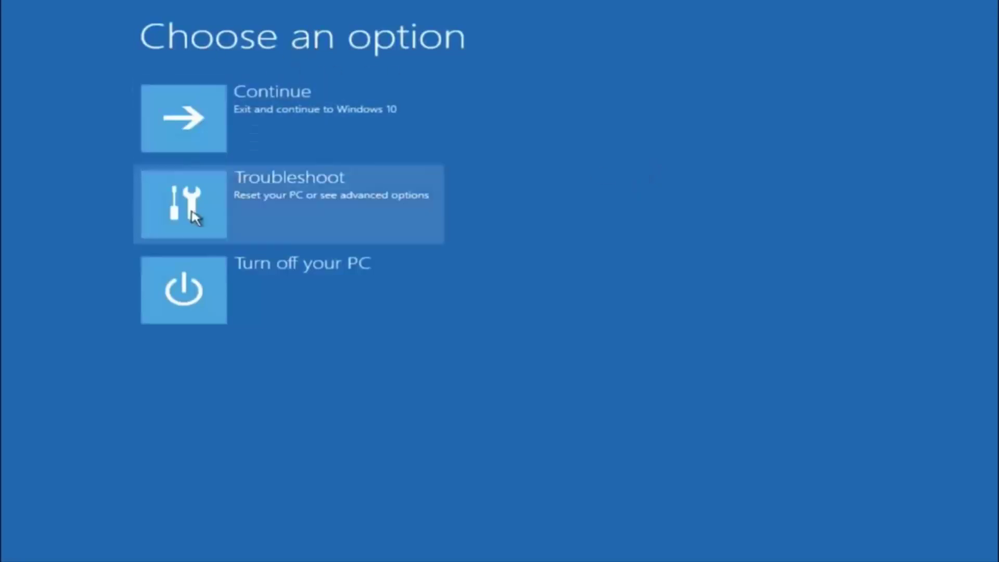
left_click(233, 203)
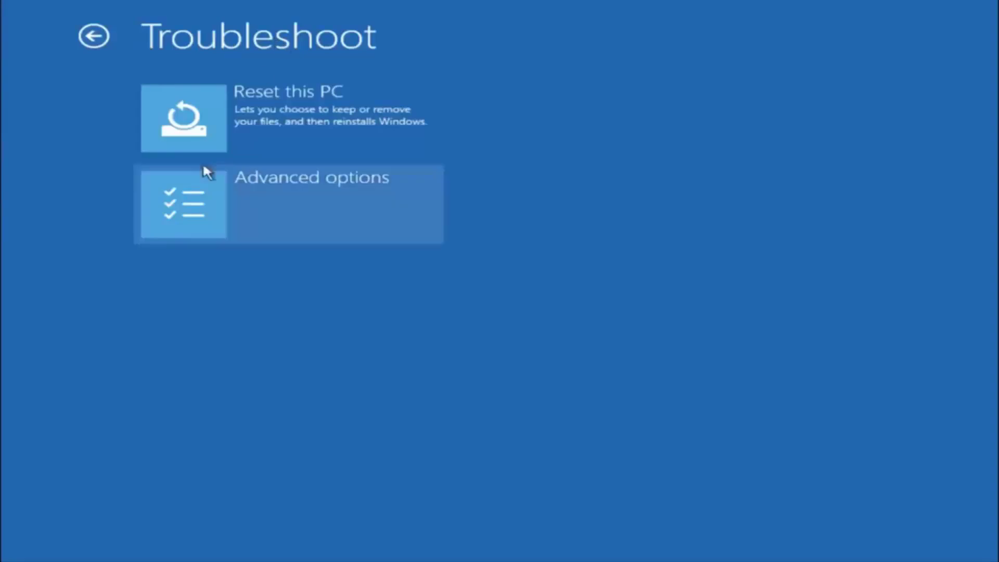
left_click(229, 201)
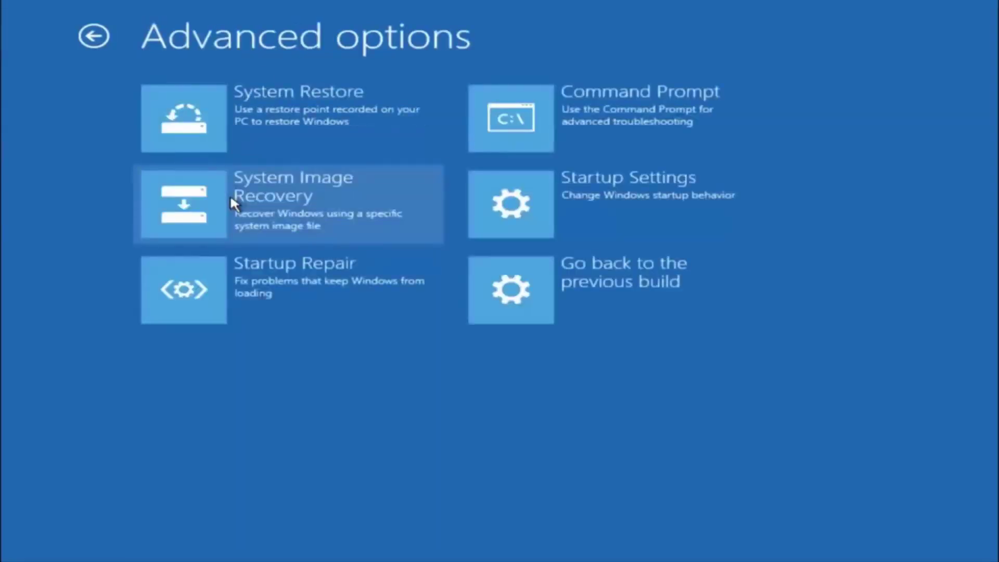
left_click(323, 283)
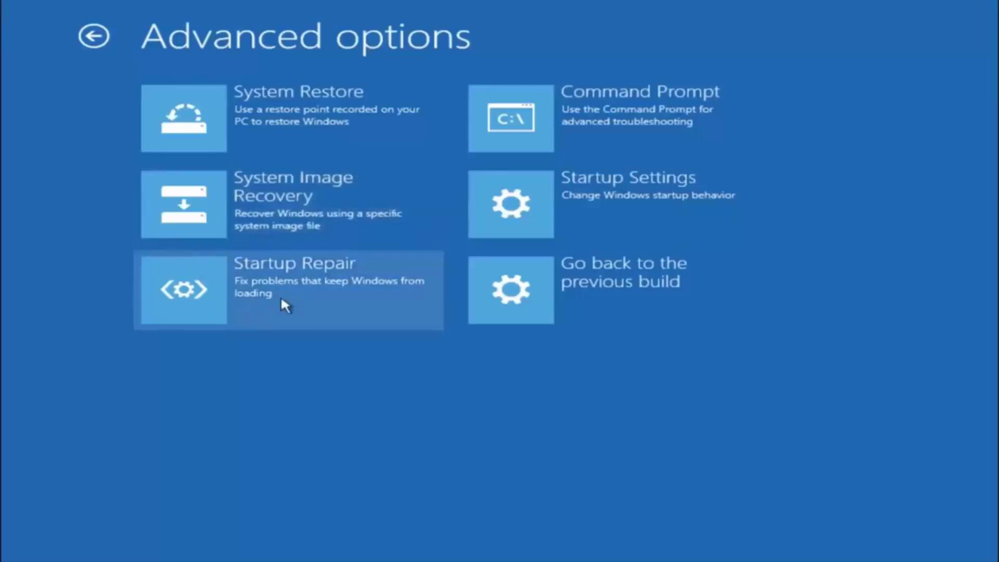
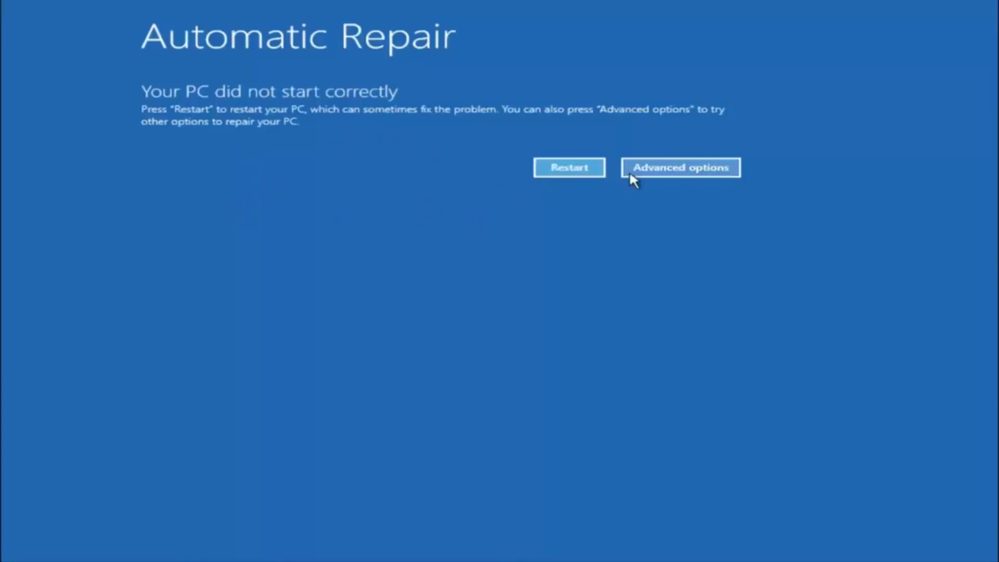
Step: Open the recovery Command Prompt from the advanced troubleshooting options of Automatic Repair
left_click(673, 170)
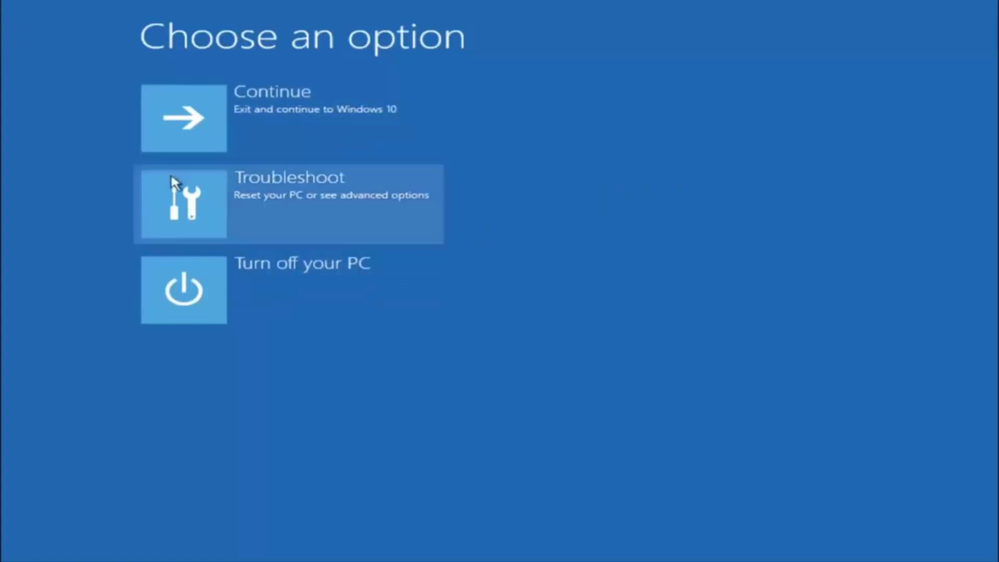
left_click(200, 207)
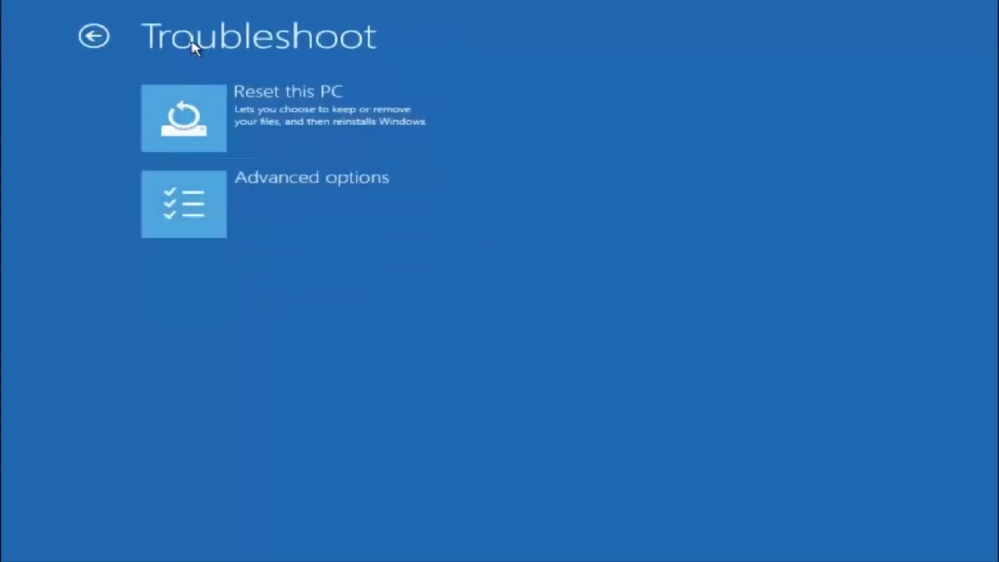
left_click(229, 195)
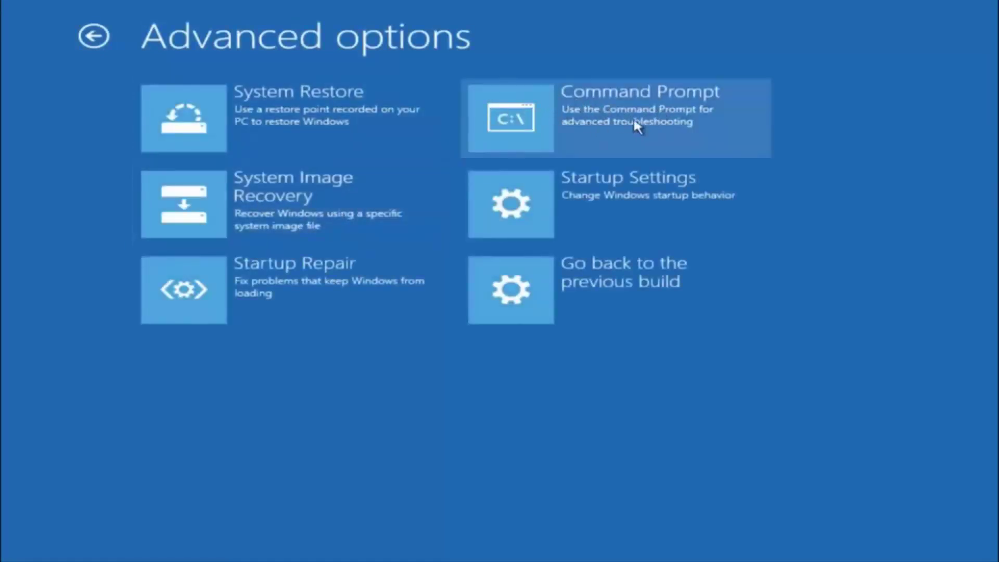
left_click(586, 124)
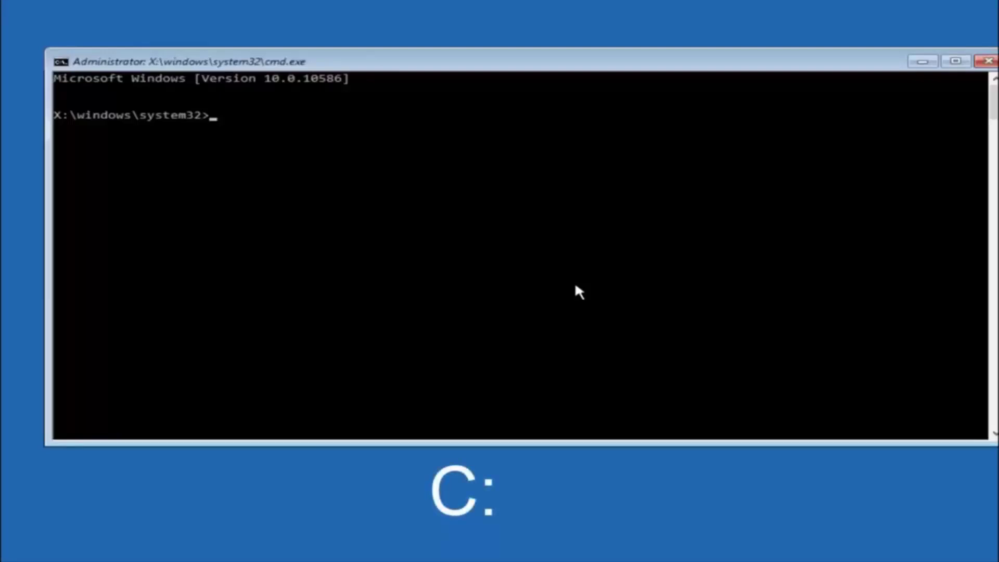
Step: Switch to drive C: and list the contents of its root directory with dir
type("c:")
key("Return")
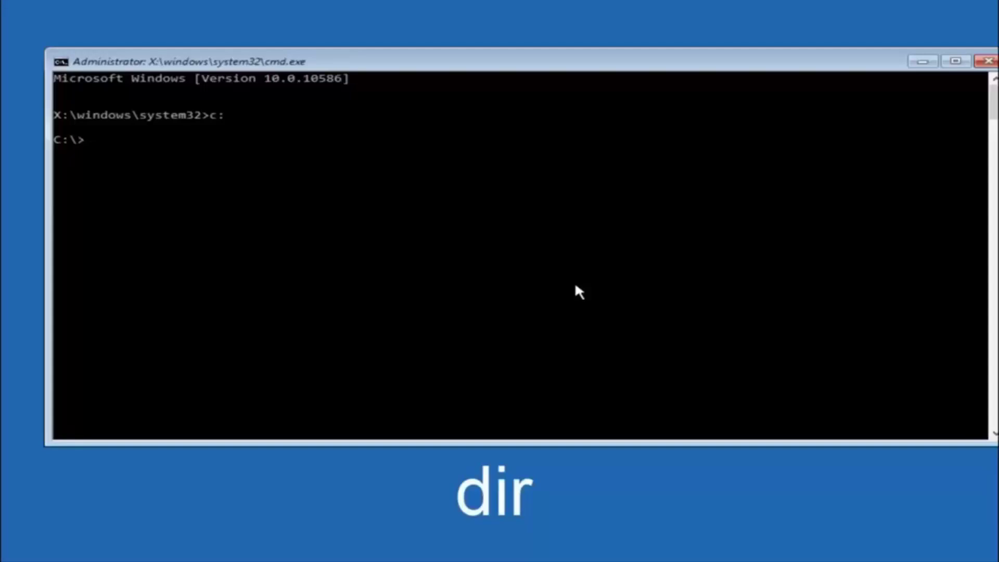
type("dir")
key("Return")
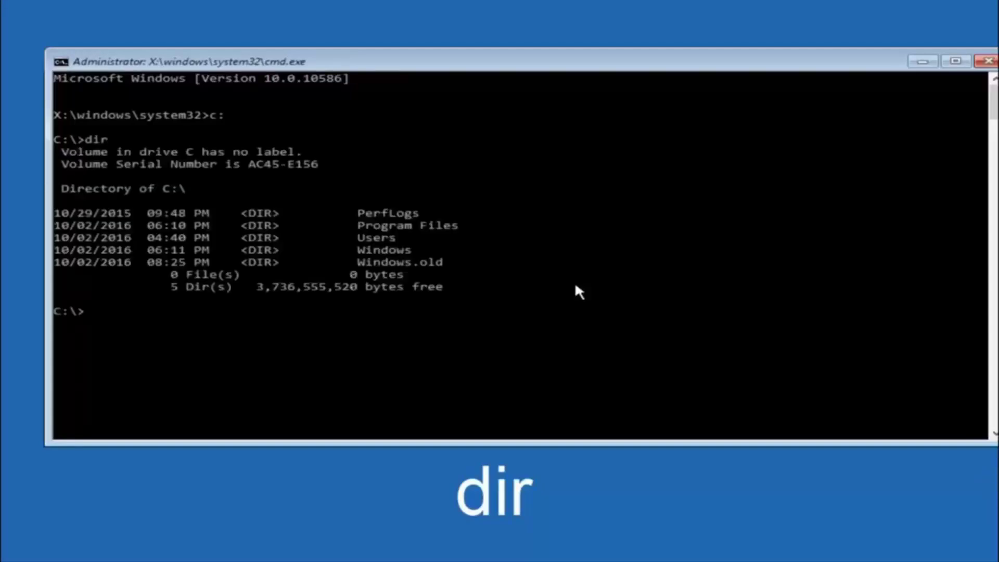
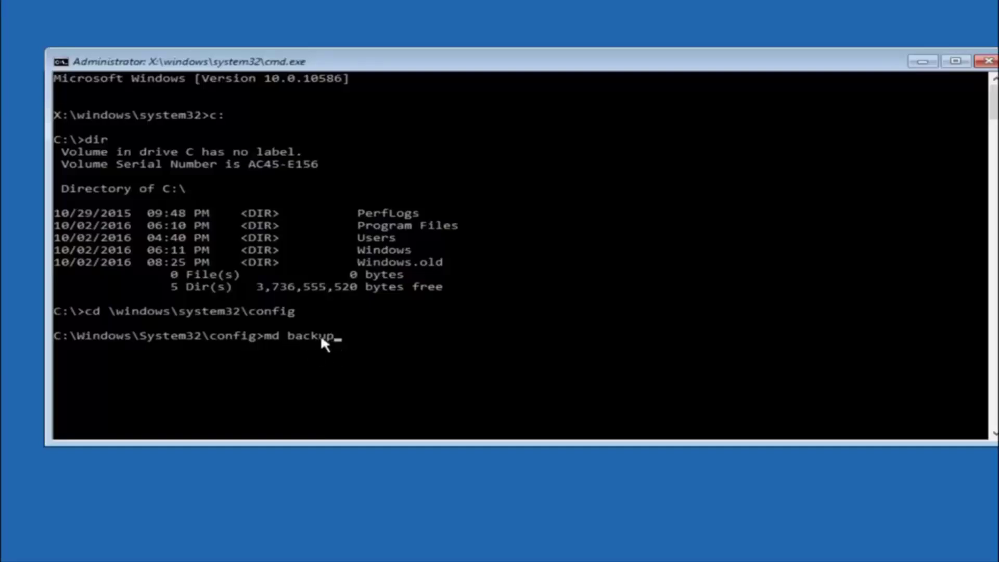
Step: Create a folder named backup in C:\Windows\System32\config and copy all files there into it with copy *.* backup
key("Return")
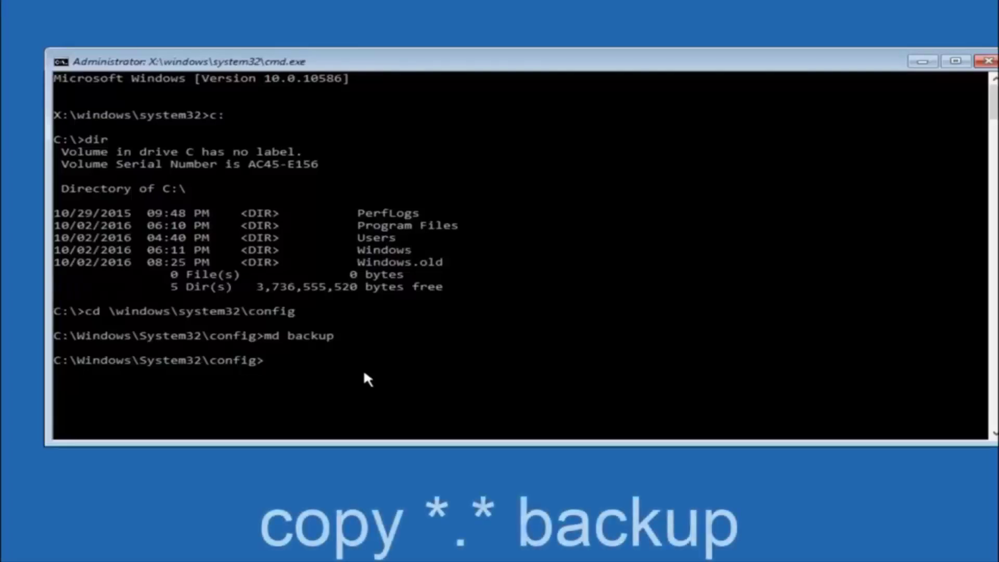
type("copy")
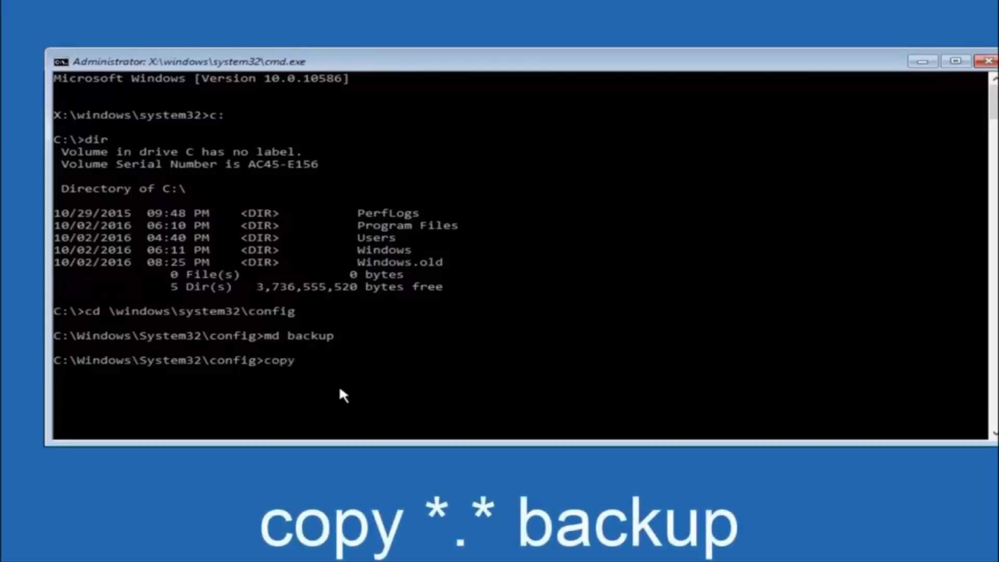
type(" *")
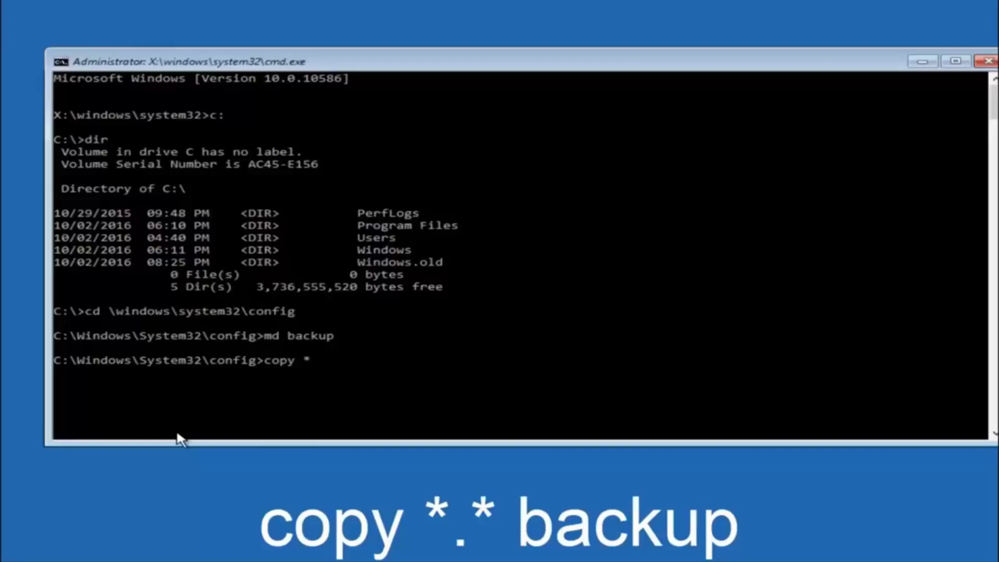
type(".")
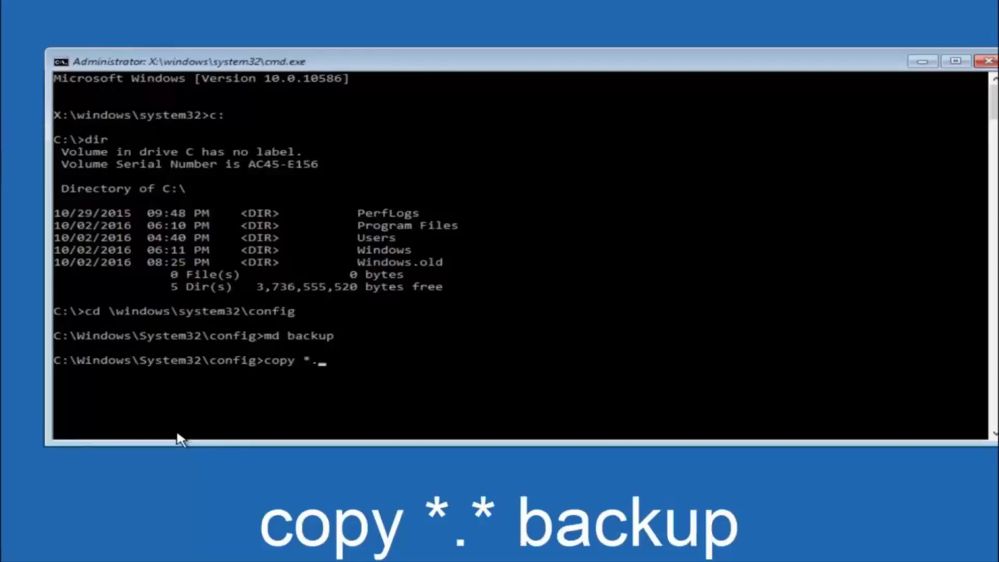
type("* backup")
key("Return")
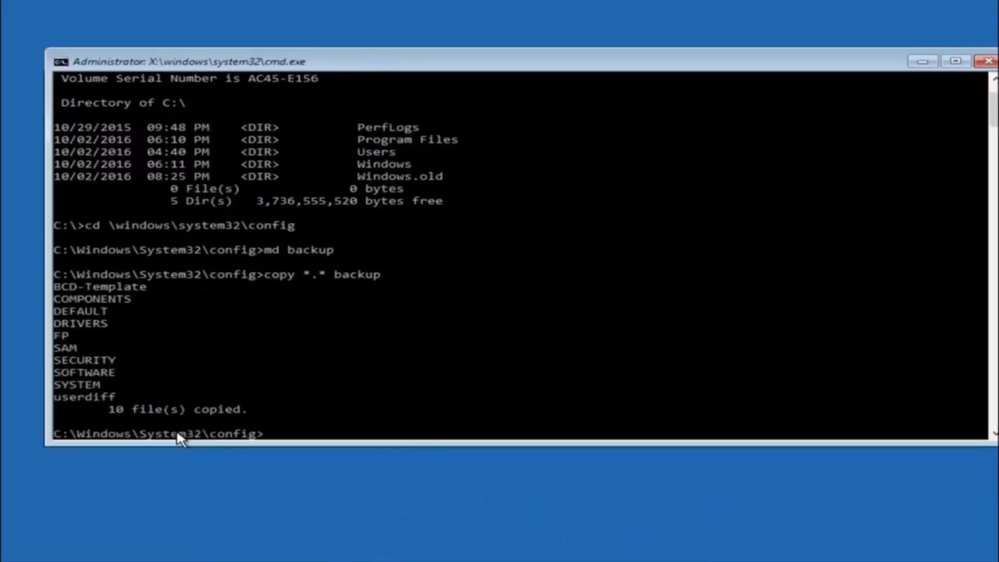
Step: Change into the regback subfolder of the config directory and list its files with dir
type("cd")
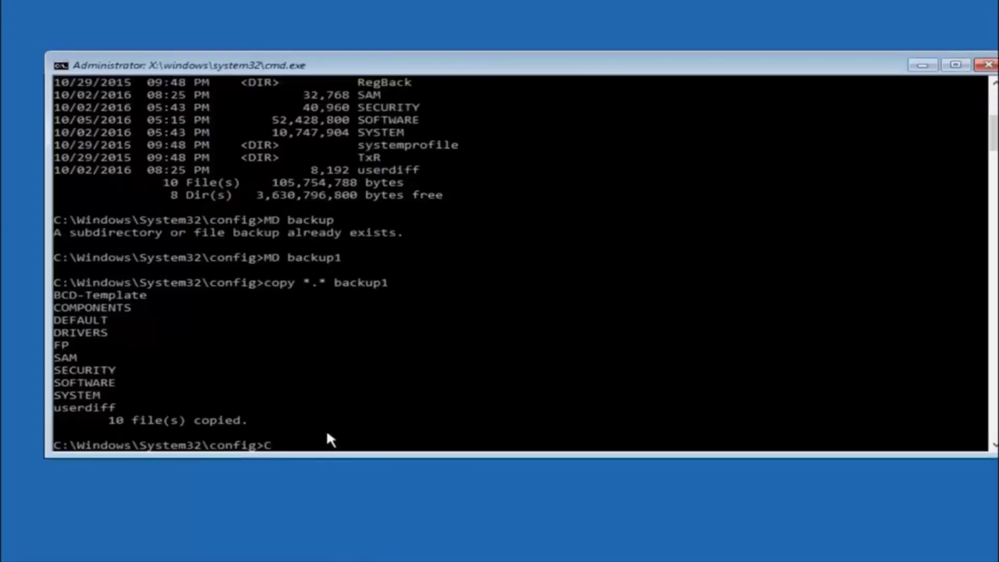
type("D ")
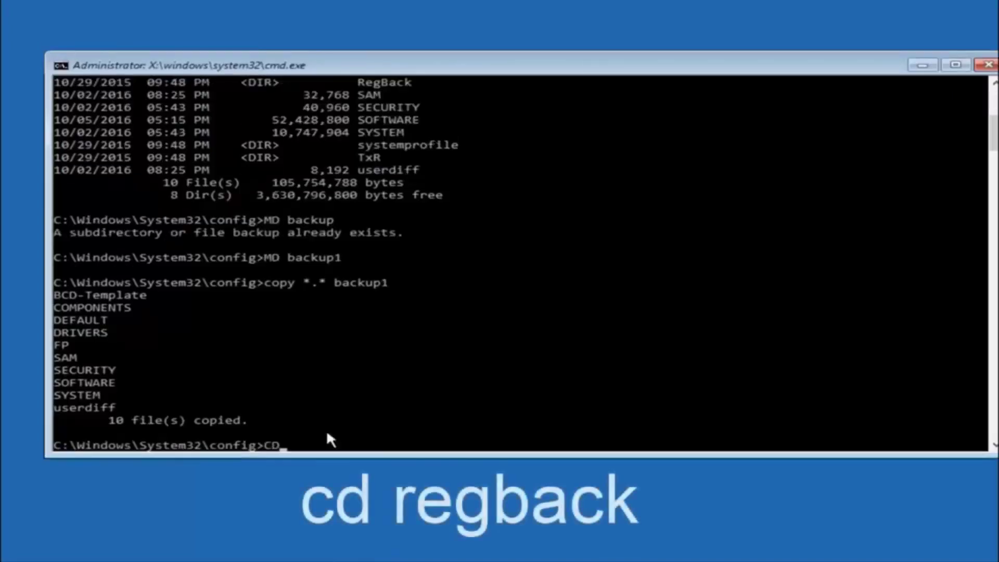
type("reg")
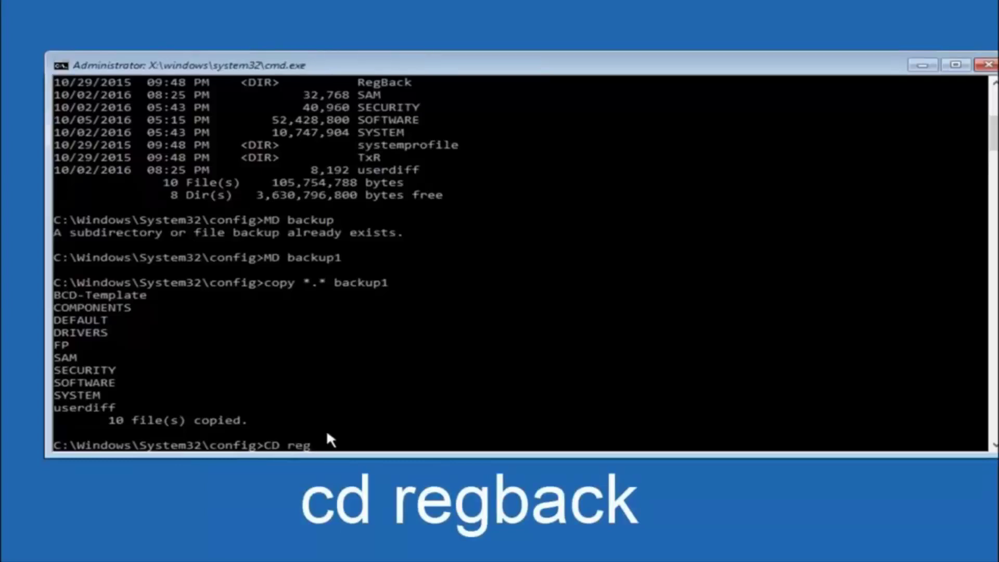
type("back")
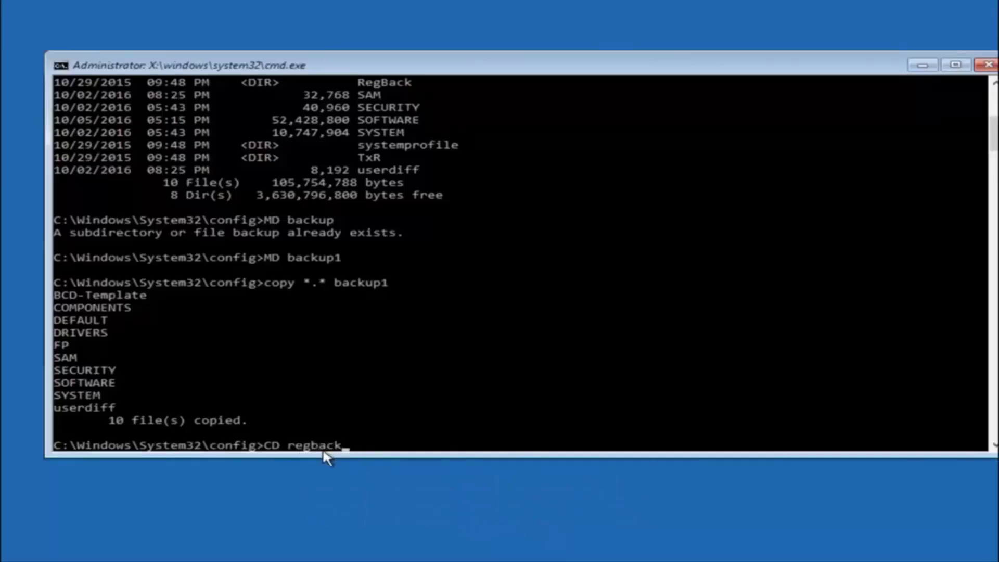
key("Return")
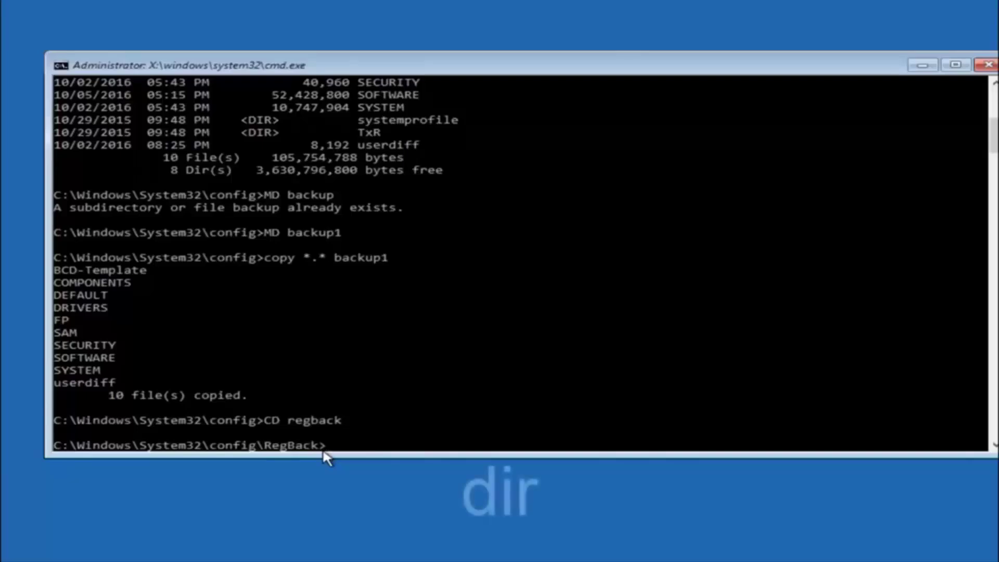
type("dir")
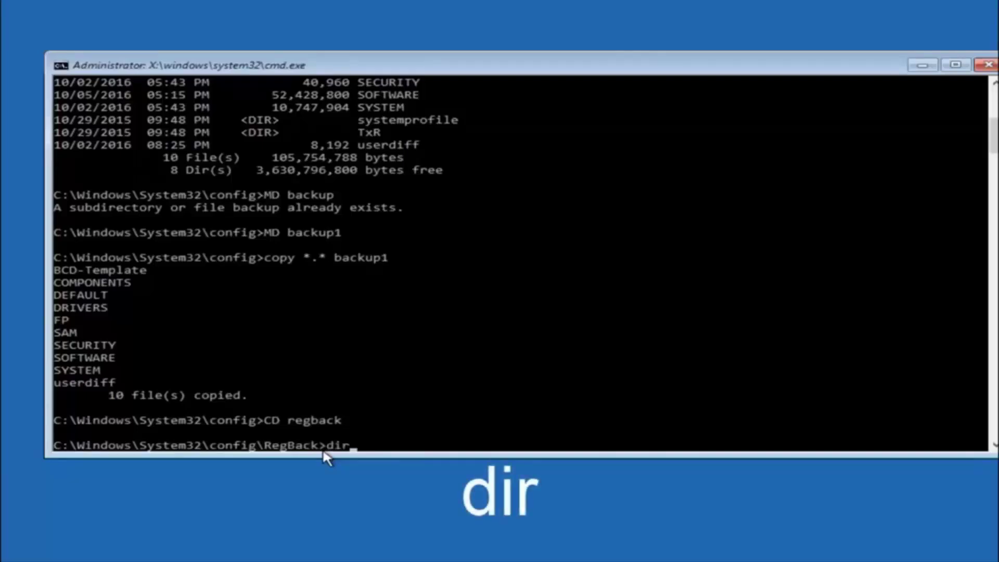
key("Return")
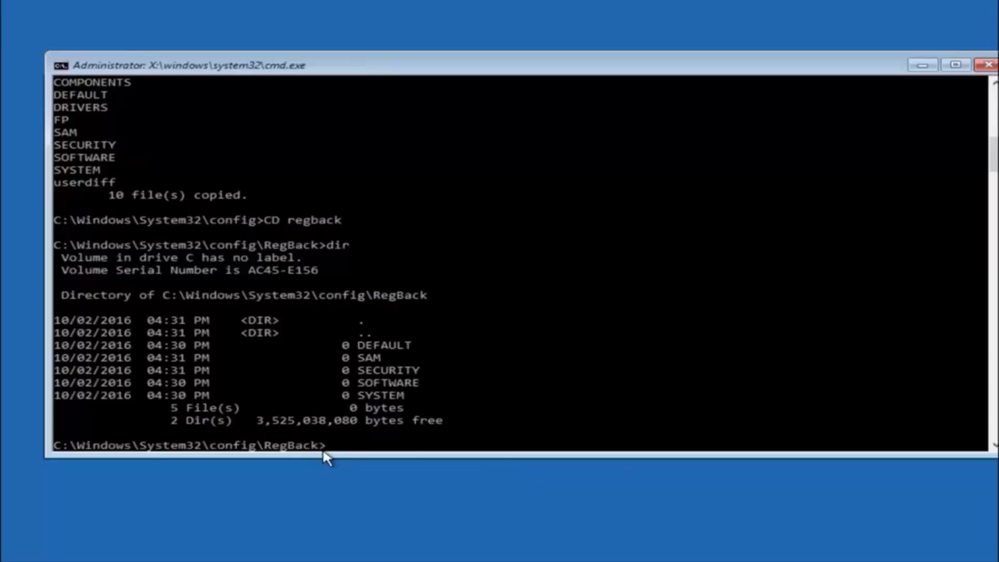
Step: Copy all RegBack files into the parent config directory with copy *.* .., answering A to overwrite all, and close the Command Prompt
type("copy")
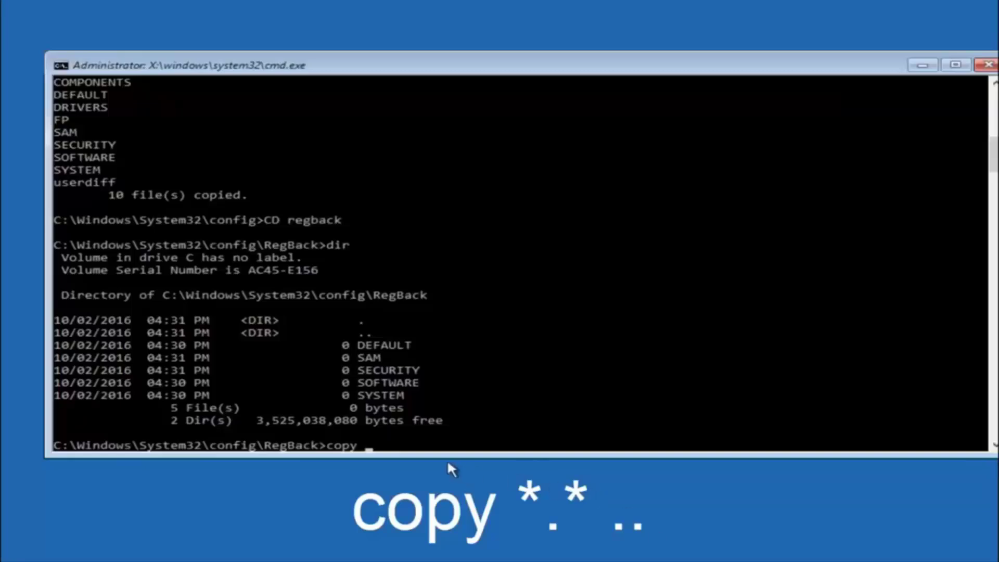
left_click(374, 450)
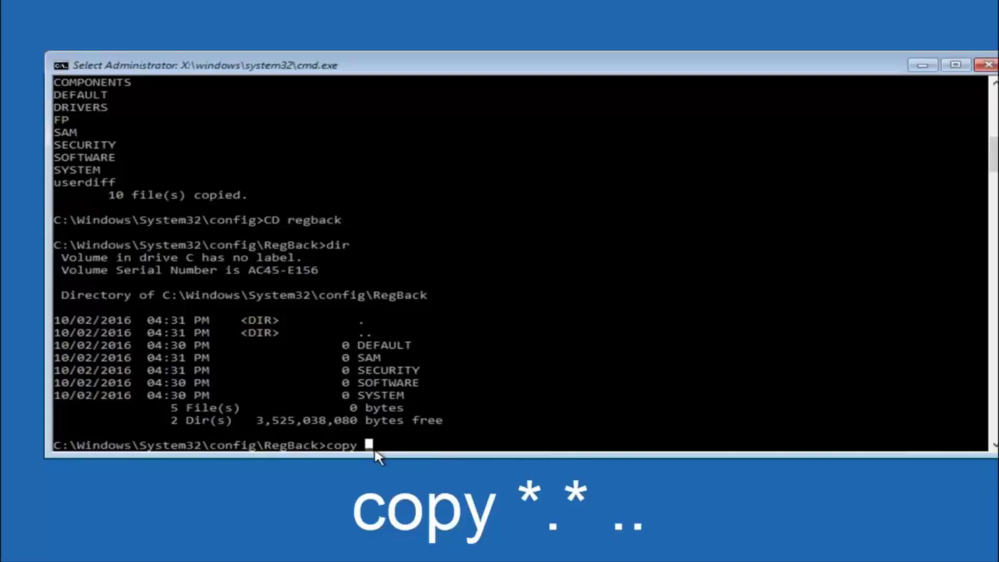
type("*")
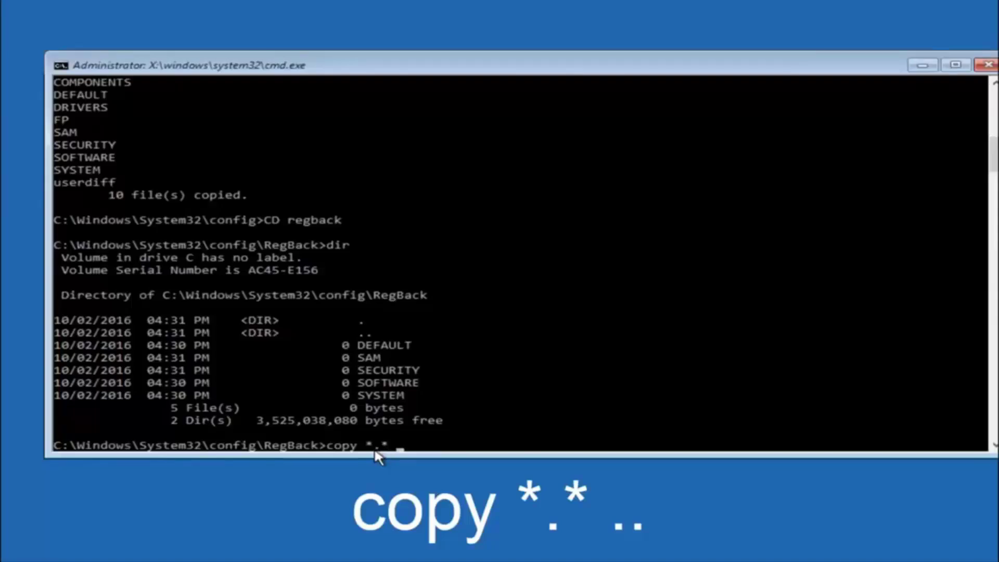
type("..")
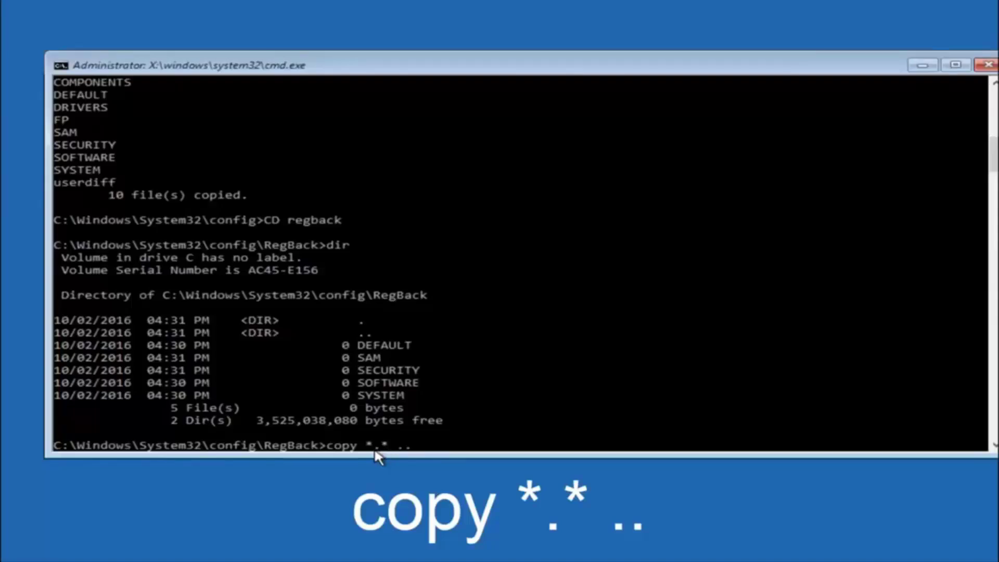
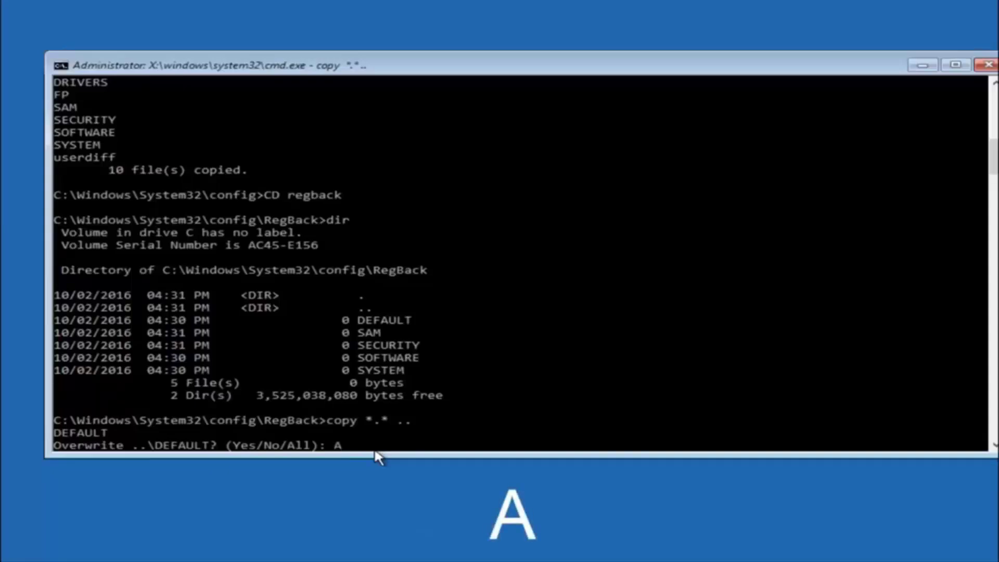
key("Return")
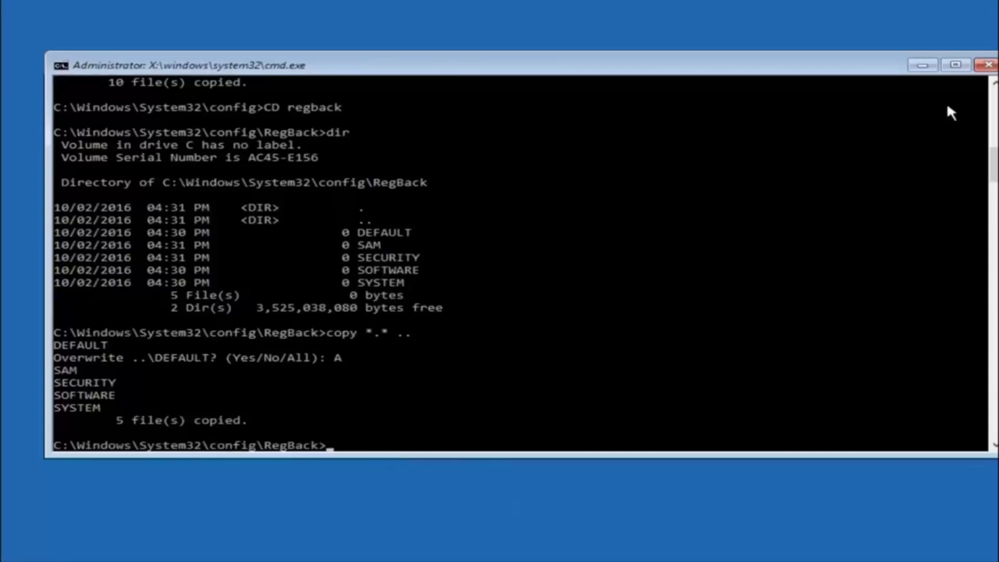
left_click(976, 68)
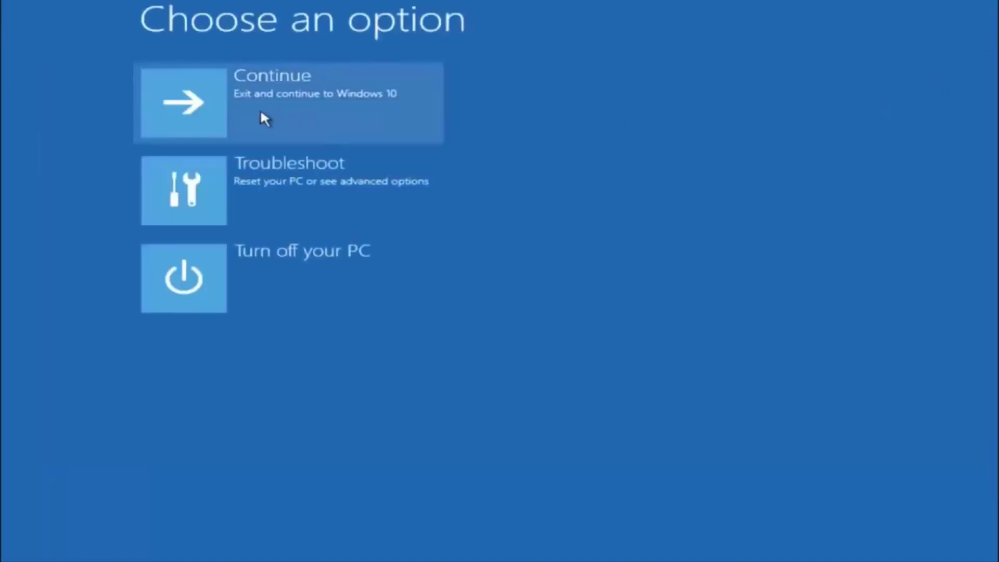